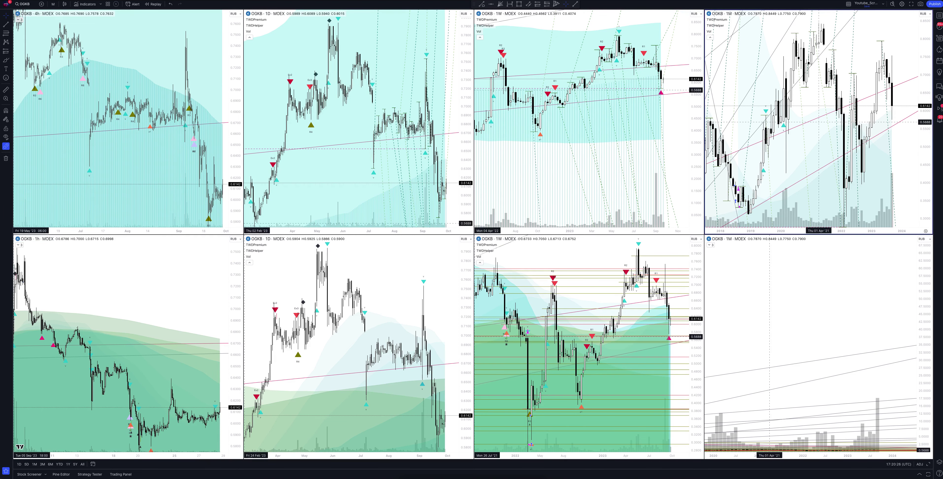
Step: Enlarge the monthly OGKB chart full-window, then restore the eight-chart layout
left_click(929, 463)
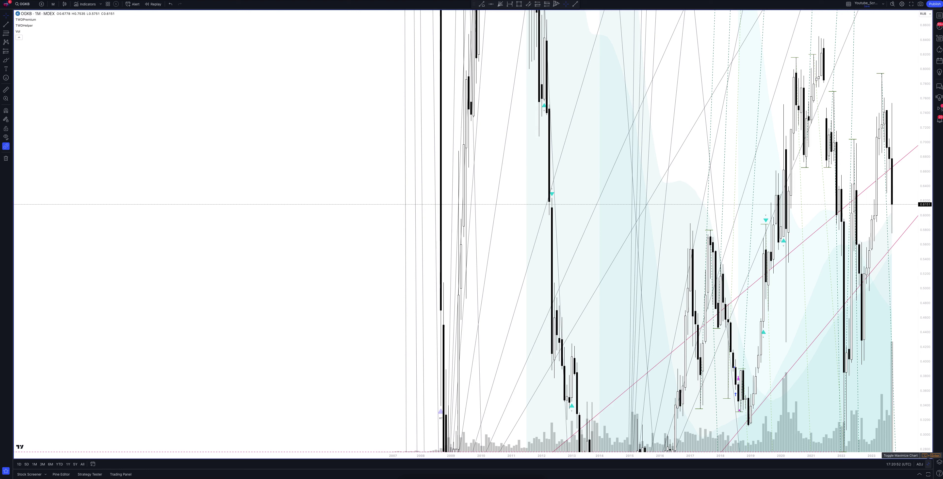
left_click(929, 464)
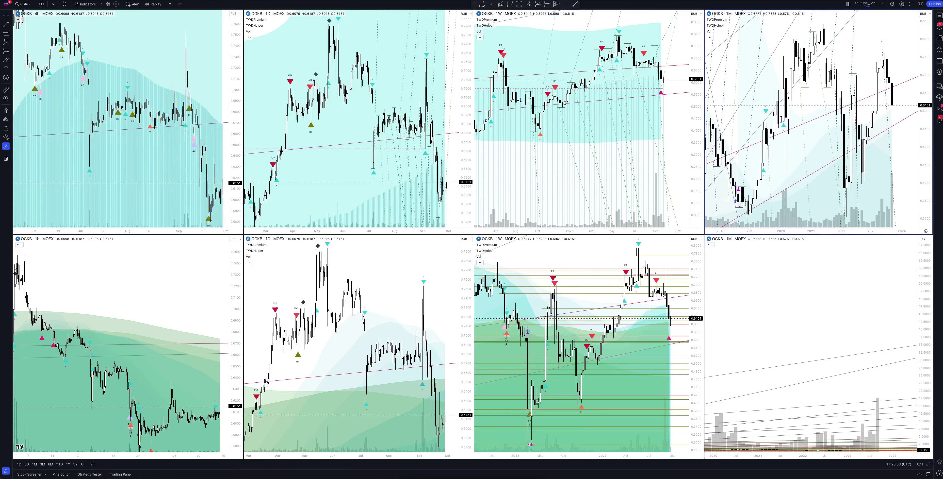
Step: Enlarge the other monthly chart full-window, then return to the eight-chart grid with Alt+Enter
left_click(929, 464)
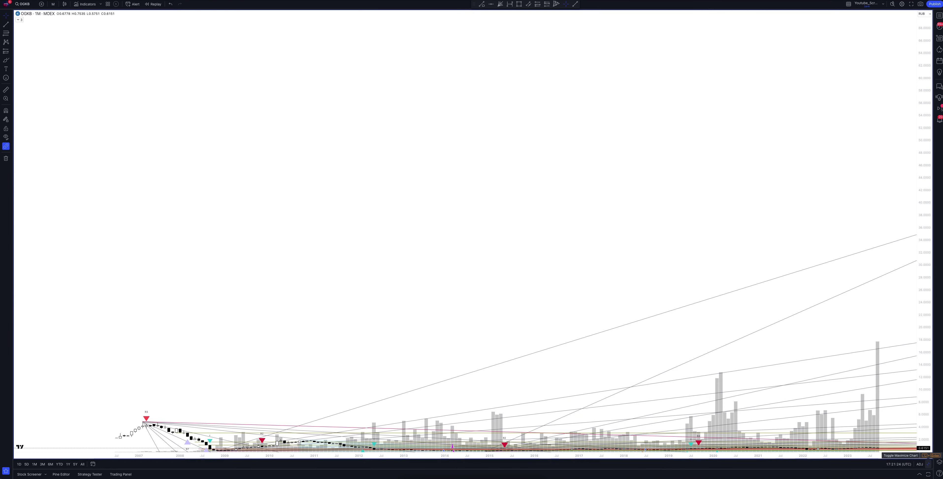
key("alt+Return")
key("alt+Return")
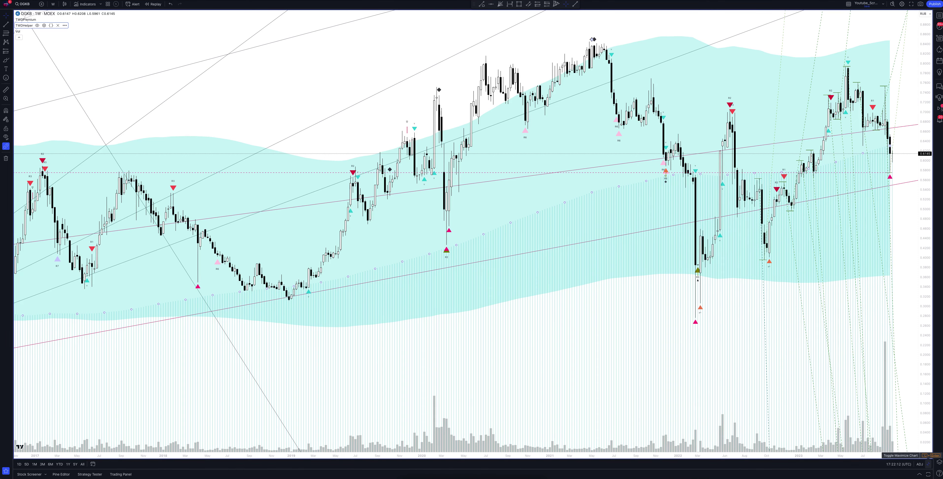
Step: Select the green-shaded weekly chart, view it full-window, then restore the eight-chart grid
left_click(929, 464)
left_click(590, 348)
left_click(928, 463)
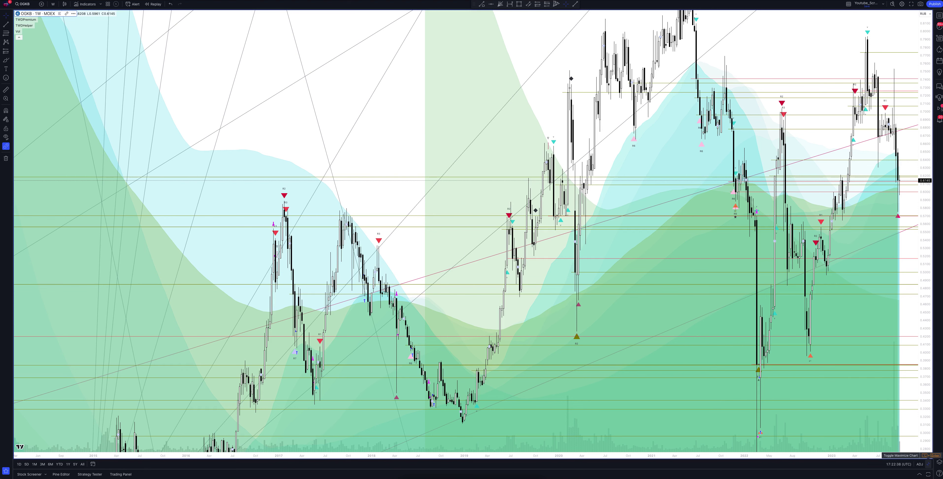
left_click(929, 463)
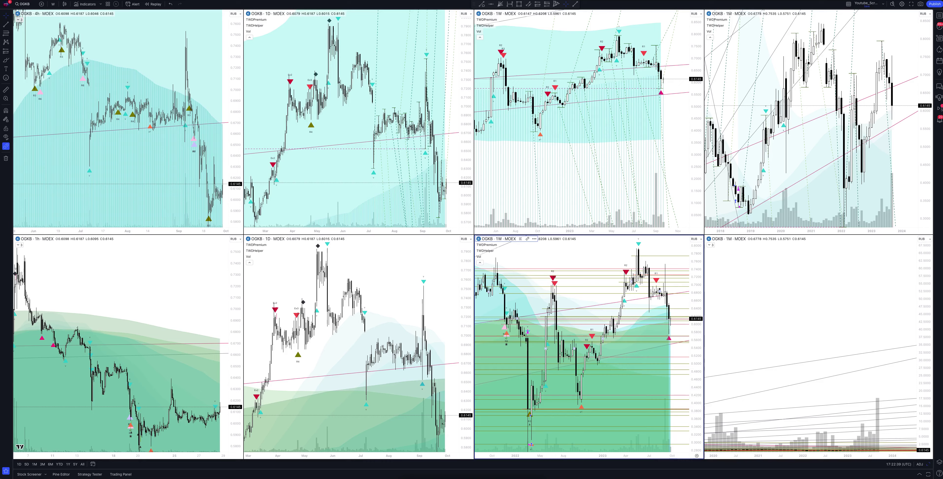
left_click(929, 464)
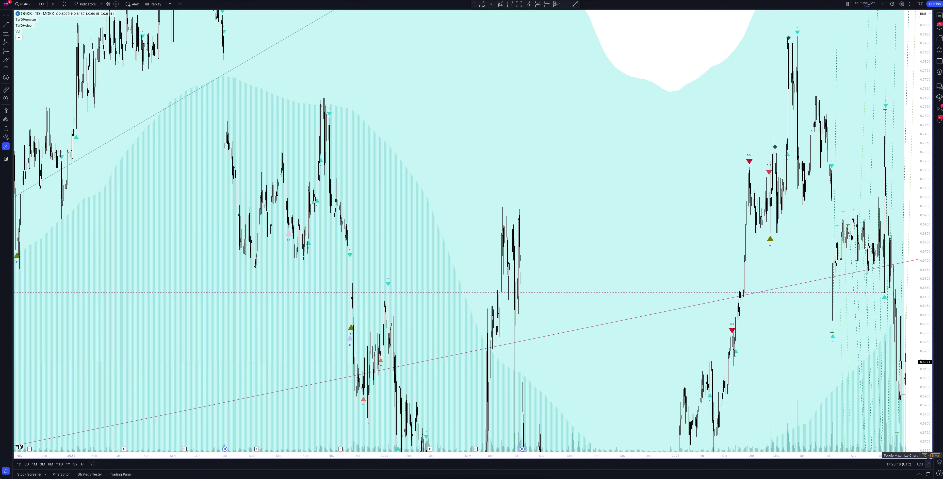
left_click(926, 455)
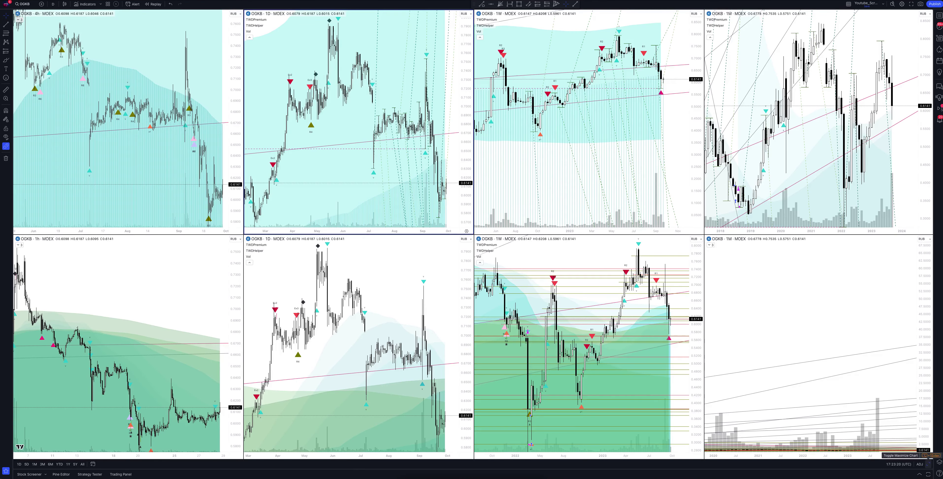
Step: Enlarge the green-shaded daily OGKB chart to fill the window
left_click(926, 455)
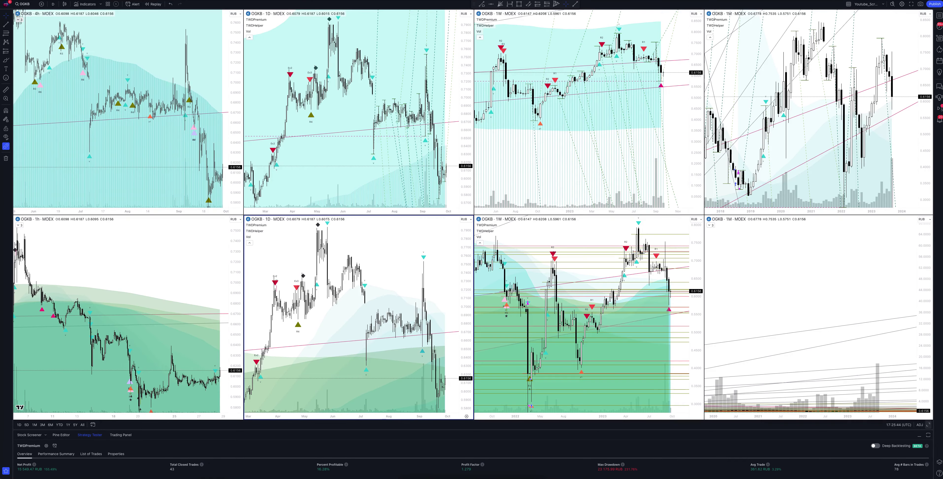
Step: Set the chart interval to 4h, then return to the grid and maximize the 1-hour chart
type("4h")
key("Return")
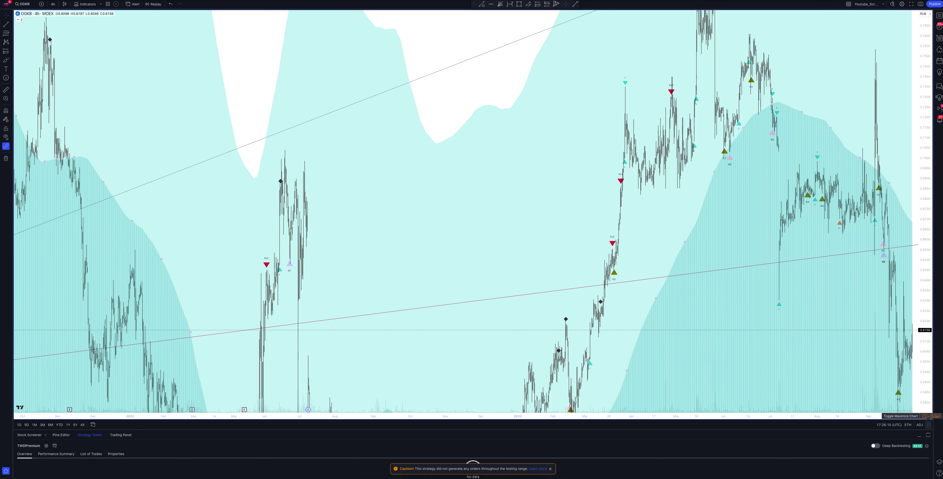
left_click(928, 424)
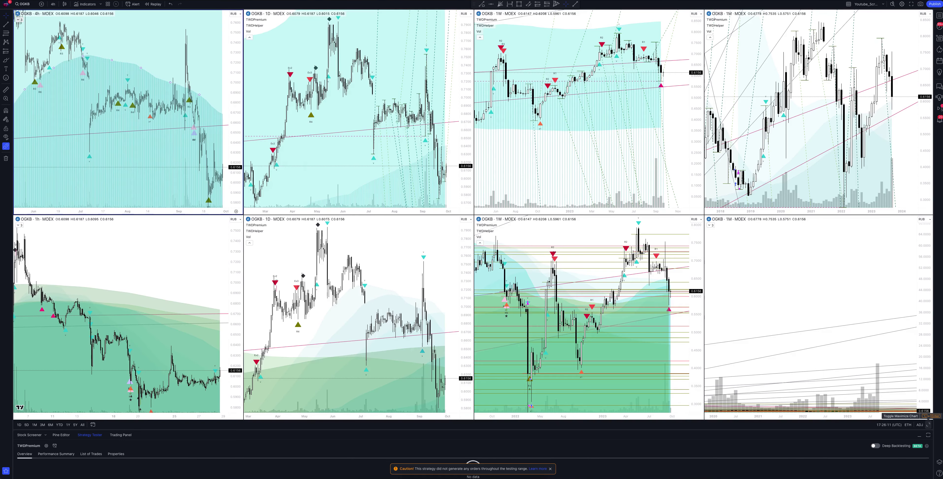
left_click(928, 424)
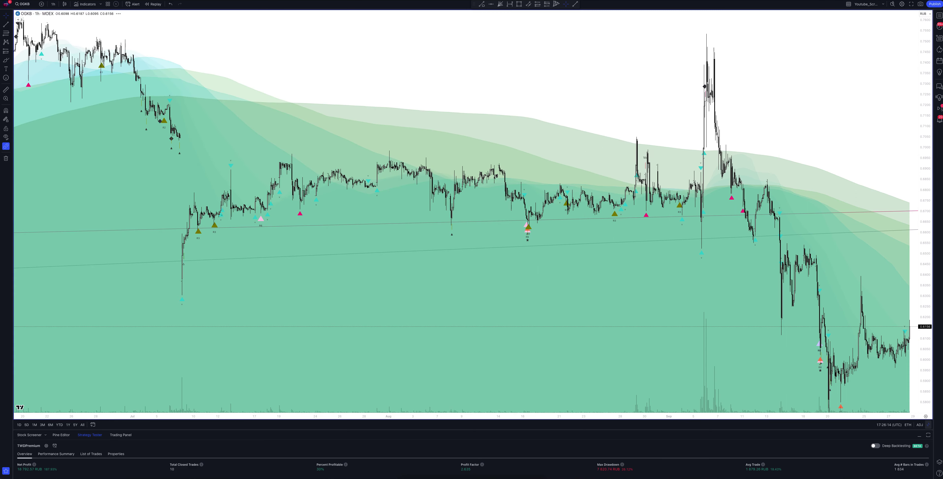
Step: Switch the maximized DGKB chart from 1-hour to 2-hour candles
left_click(53, 3)
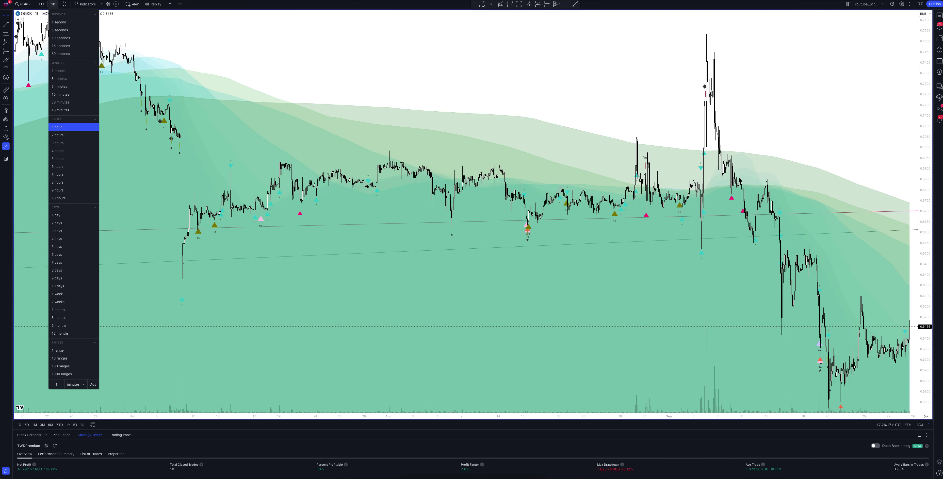
left_click(56, 126)
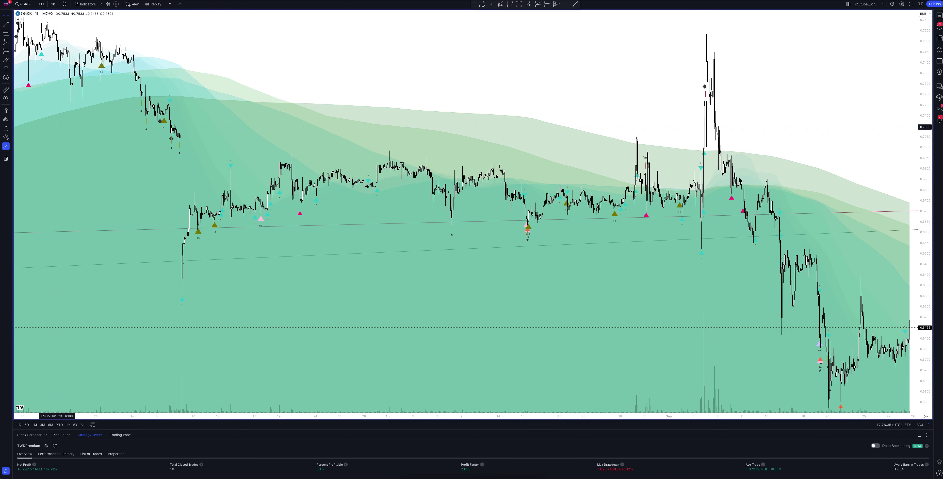
left_click(53, 4)
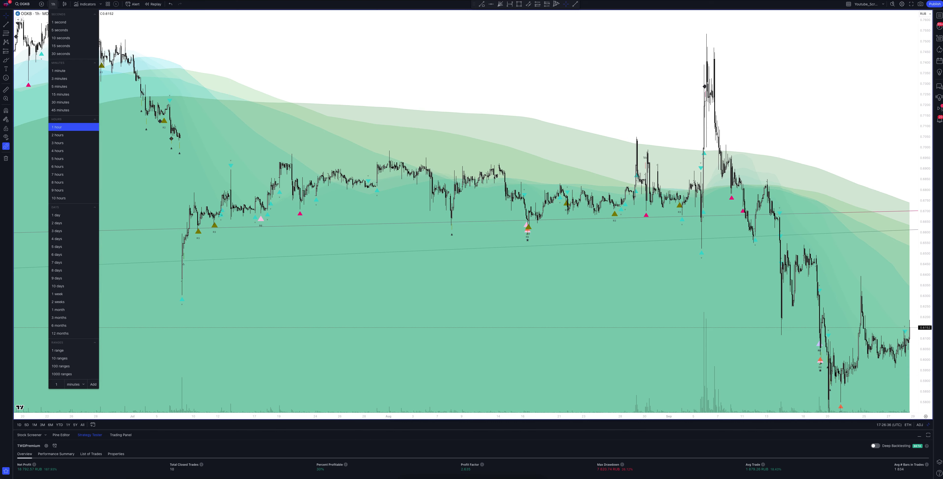
left_click(58, 135)
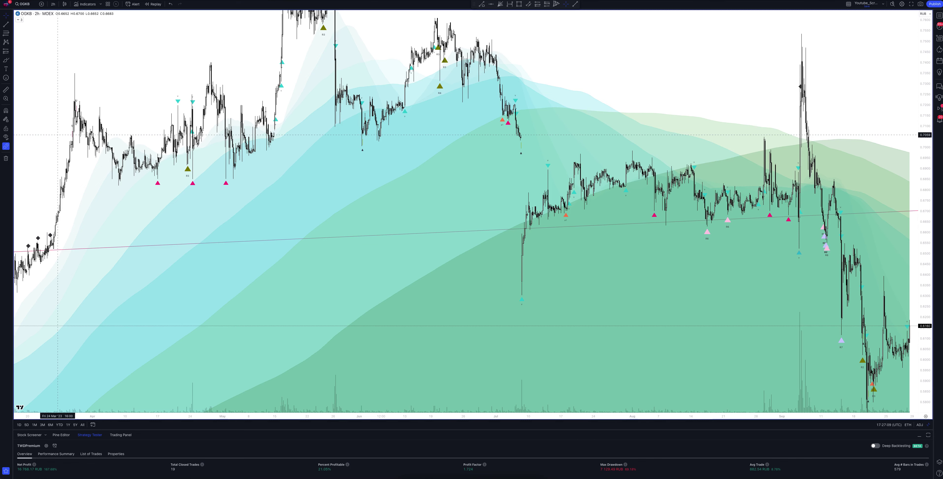
left_click(52, 4)
Step: Change the DGKB chart's timeframe to 3 hours, then to 4 hours
left_click(57, 143)
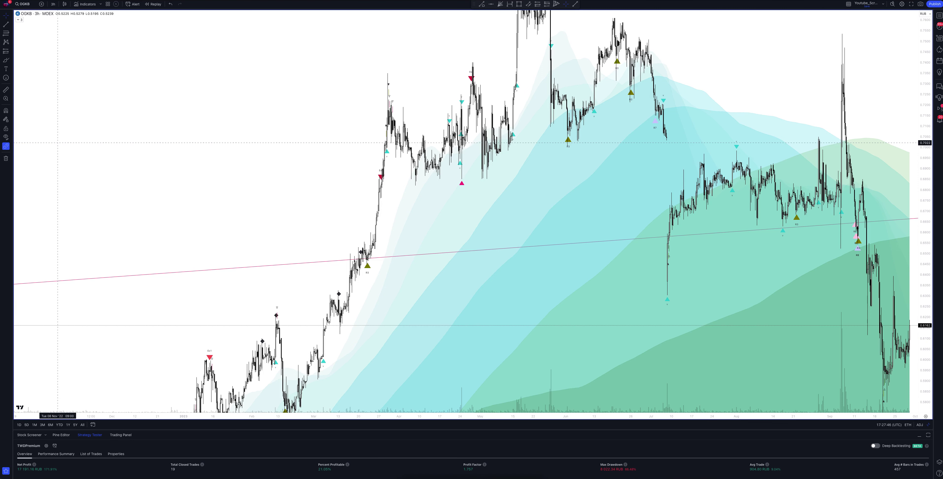
left_click(53, 4)
left_click(57, 150)
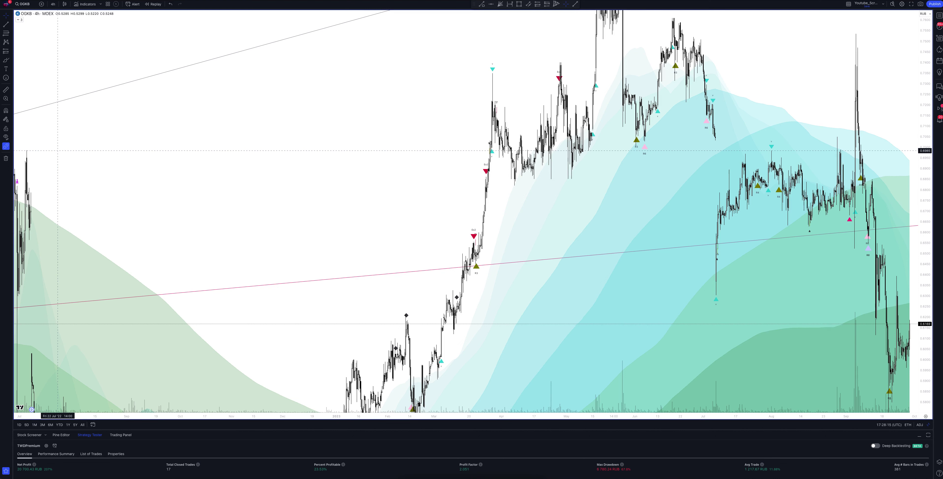
left_click(52, 4)
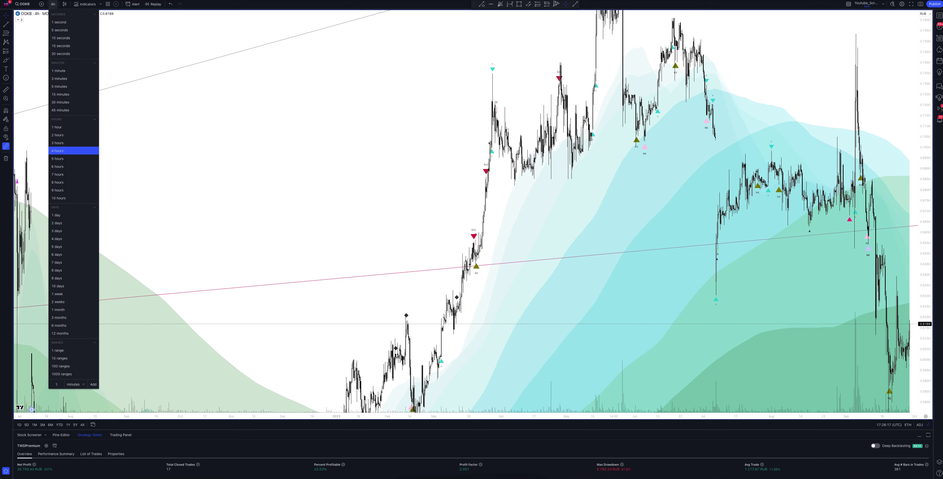
Step: Change the DGKB chart's timeframe to 5 hours, then to 6 hours
left_click(58, 159)
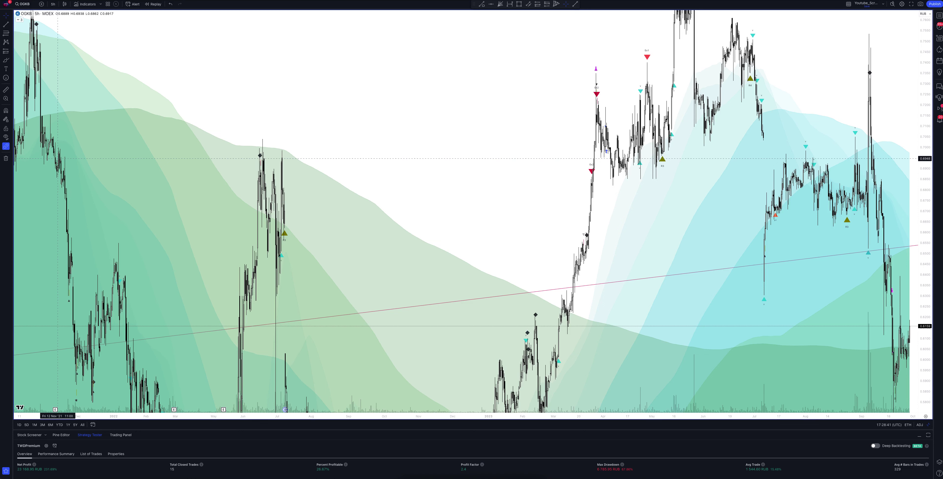
left_click(53, 4)
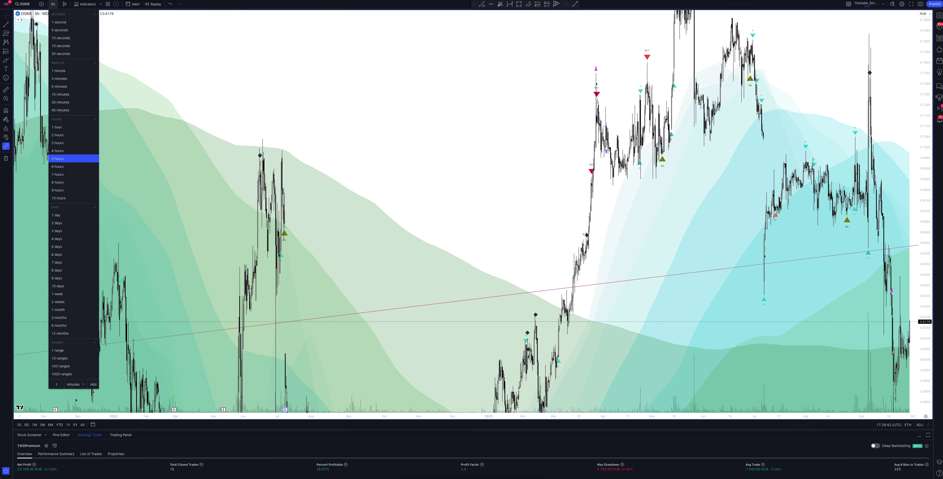
left_click(58, 166)
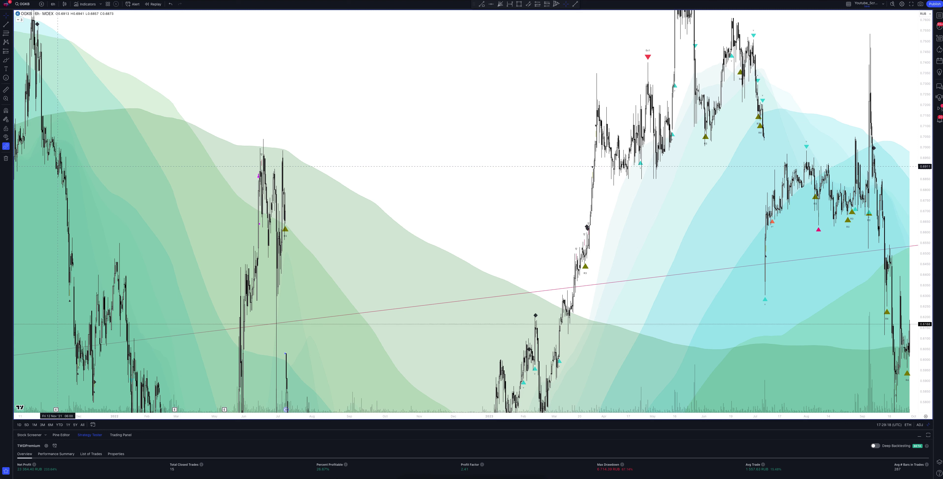
left_click(53, 4)
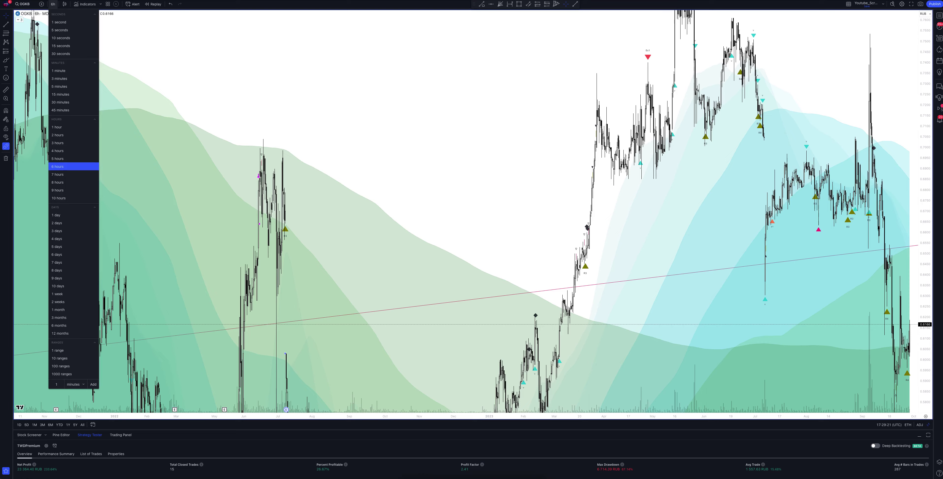
Step: Change the DGKB chart's timeframe to 7 hours, then to 8 hours
left_click(57, 174)
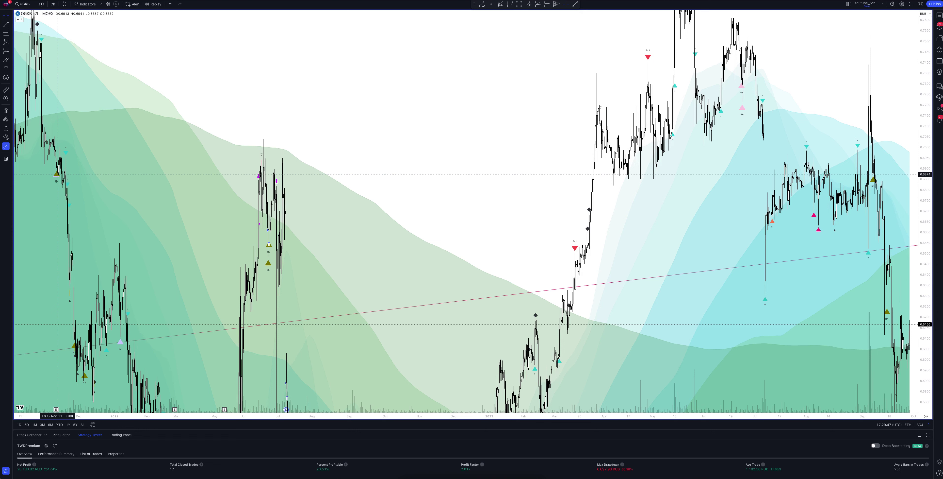
left_click(53, 4)
left_click(57, 182)
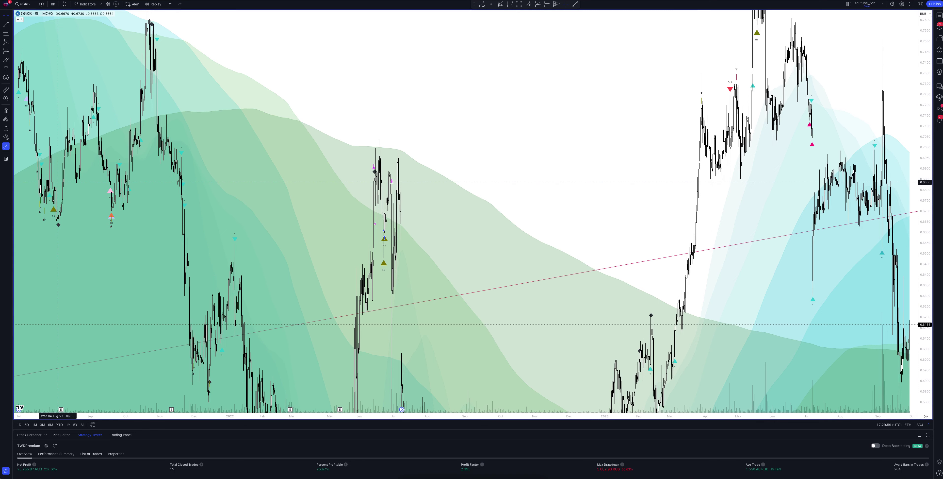
left_click(54, 4)
Step: Reset the chart to 1-hour candles and restore the eight-chart grid
left_click(57, 127)
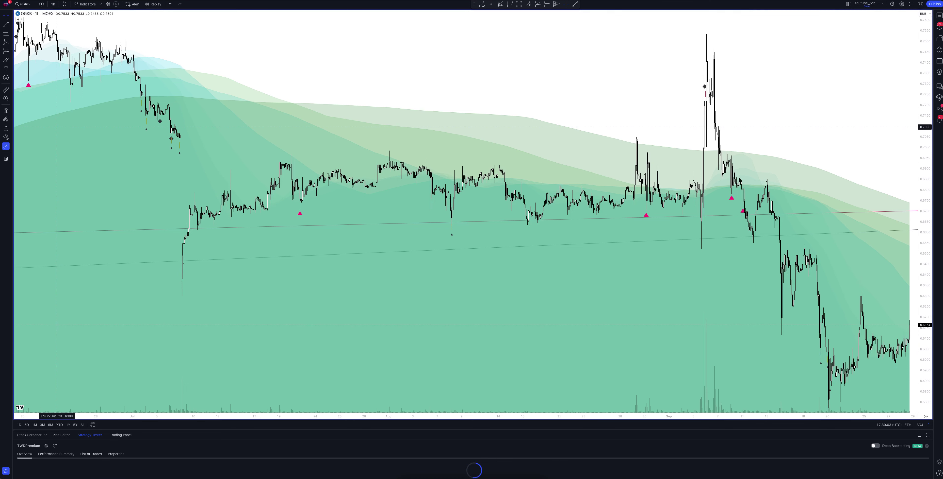
left_click(928, 424)
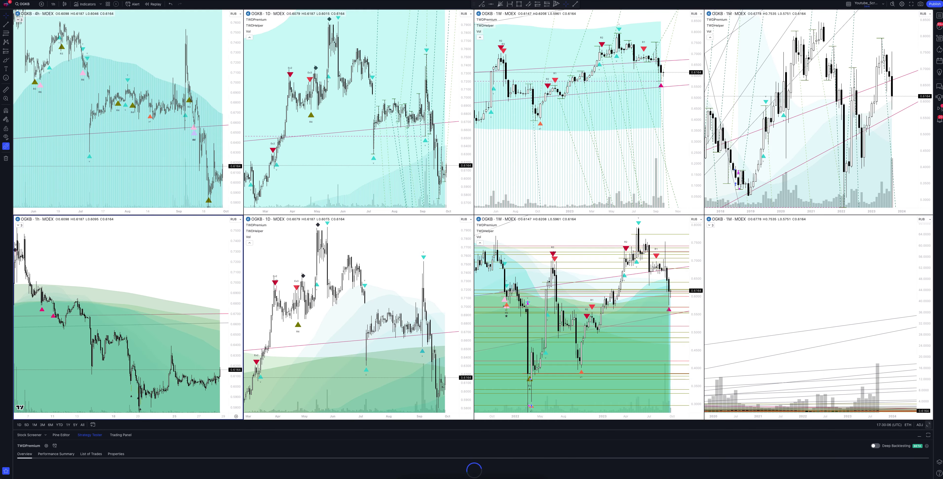